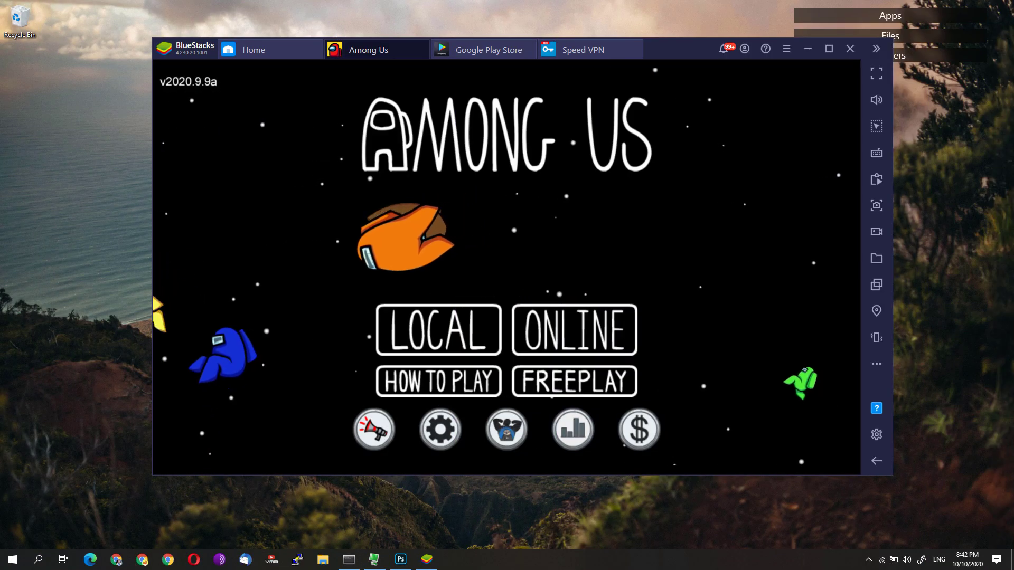
# Step: Maximize the BlueStacks window so the Among Us v2020.9.9a main menu fills the screen
pyautogui.doubleClick(671, 49)
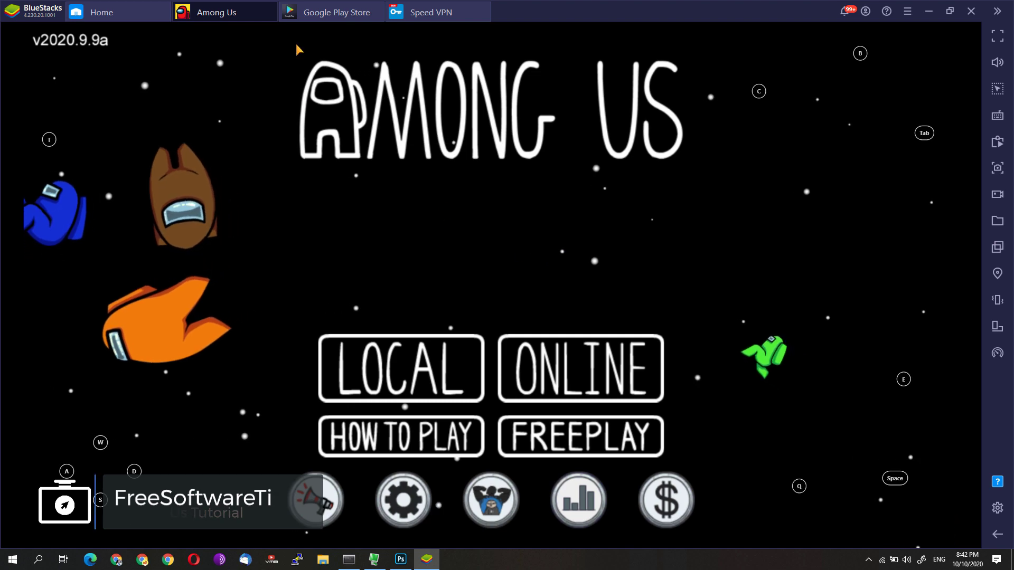
# Step: Search the Play Store for 'speed vpn' and launch the Speed VPN app
pyautogui.click(320, 14)
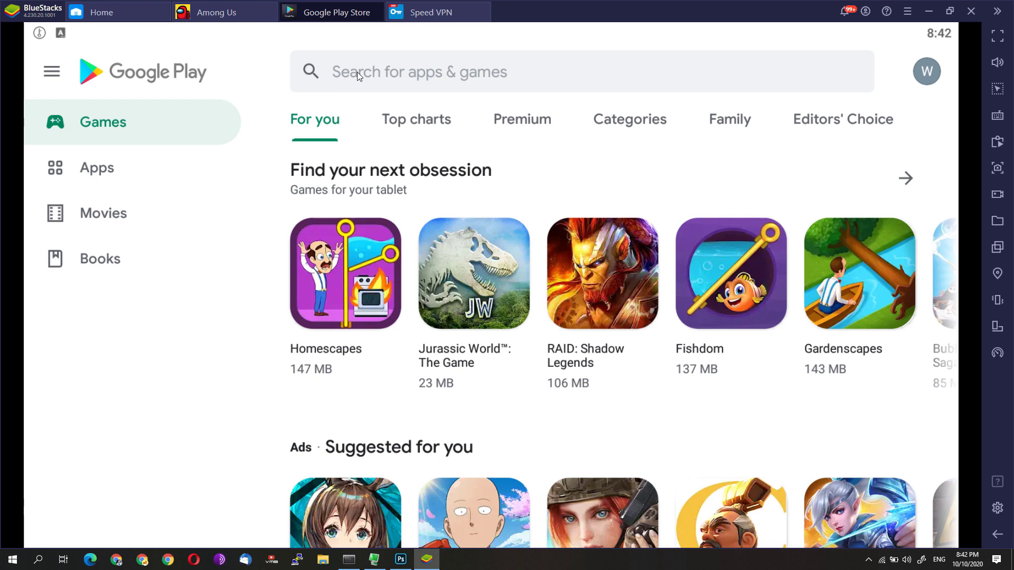
pyautogui.click(356, 73)
pyautogui.click(138, 139)
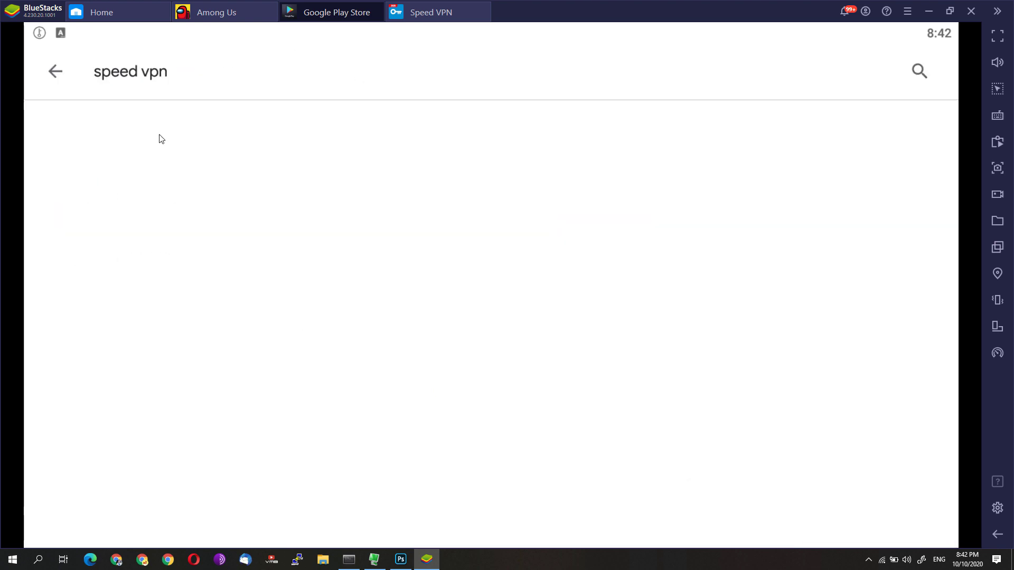
pyautogui.click(244, 139)
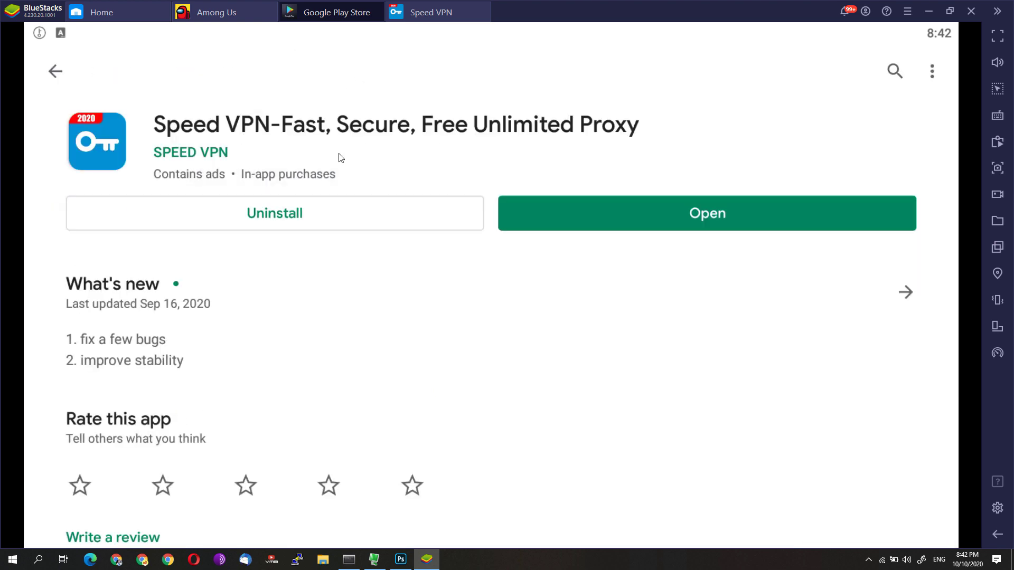
pyautogui.click(558, 216)
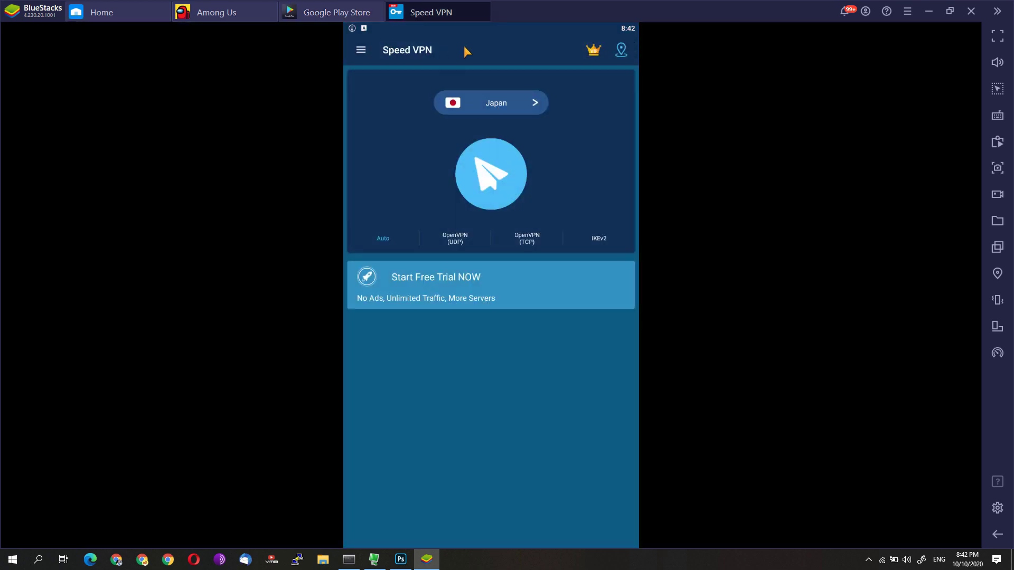
# Step: Pick the JP Tokyo server from Speed VPN's Free list and connect to it
pyautogui.click(492, 106)
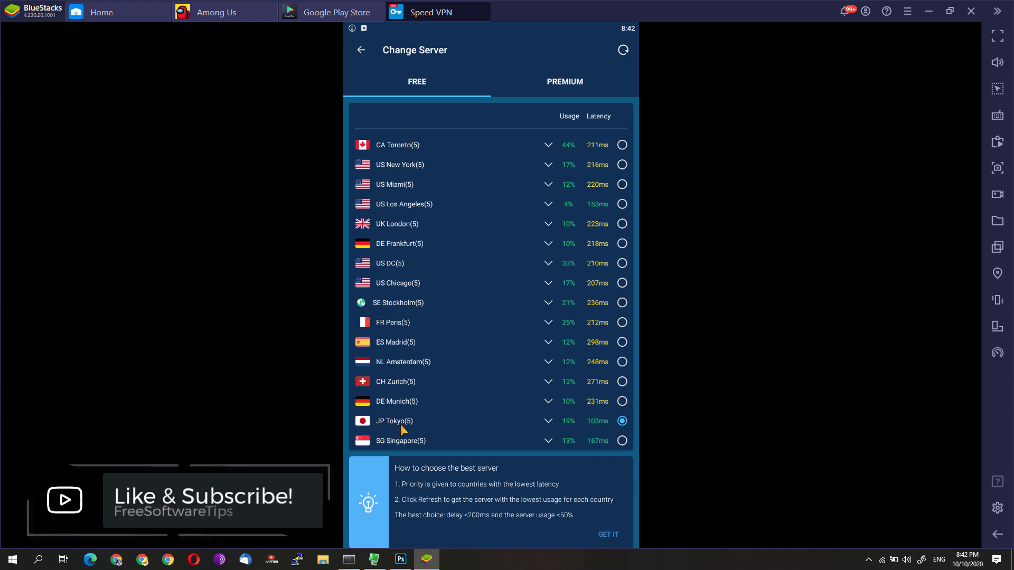
pyautogui.click(622, 420)
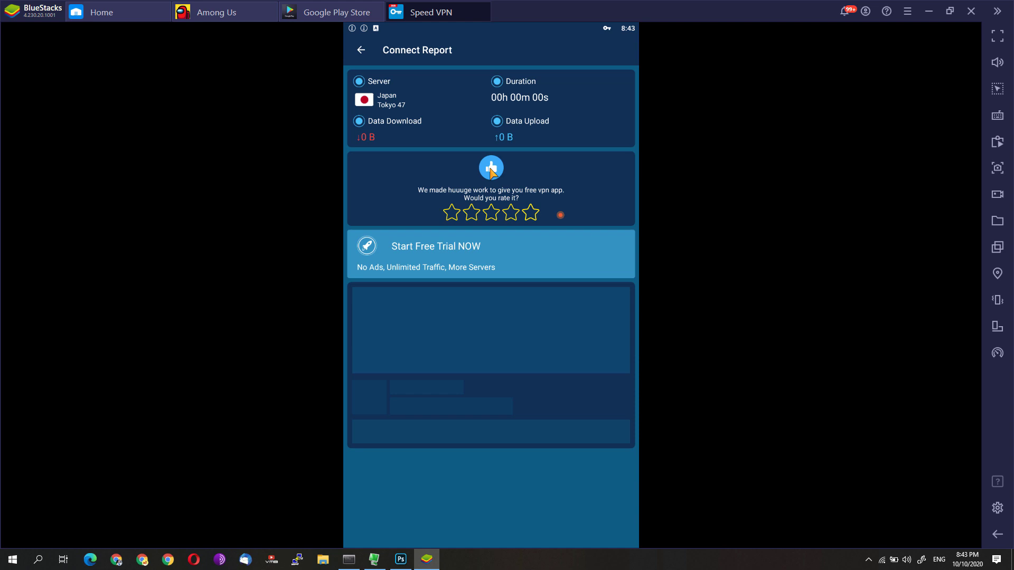
# Step: Close the running Among Us and relaunch it from the BlueStacks home screen
pyautogui.click(273, 7)
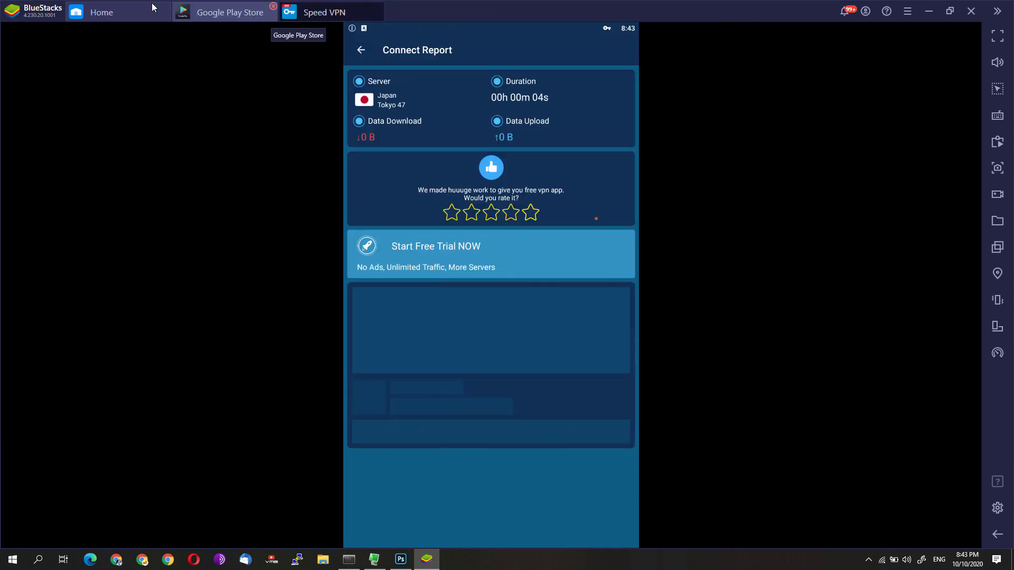
pyautogui.click(99, 17)
pyautogui.click(106, 111)
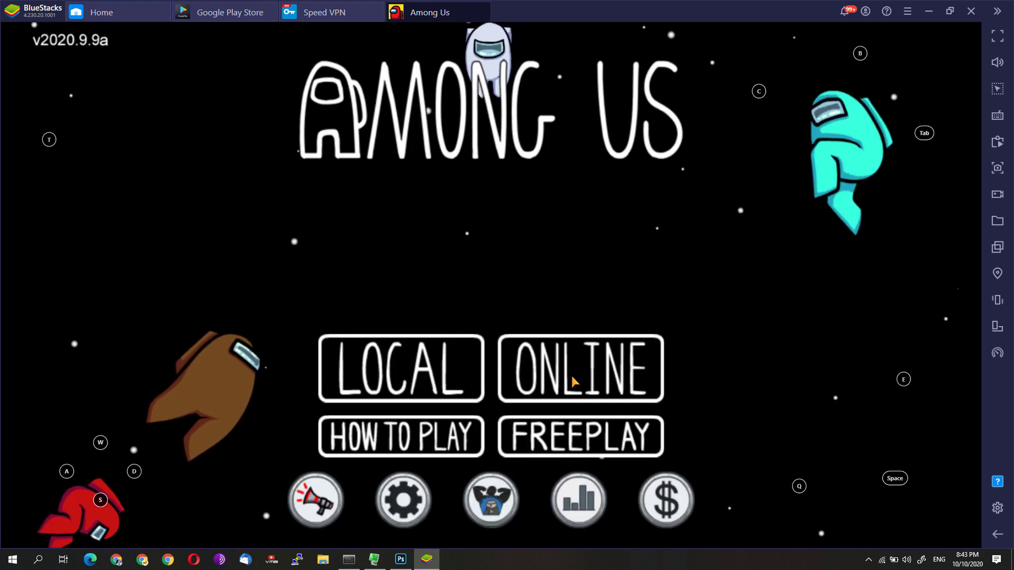
# Step: Choose ONLINE, set the region to Asia, and search for public games
pyautogui.click(573, 382)
pyautogui.click(919, 500)
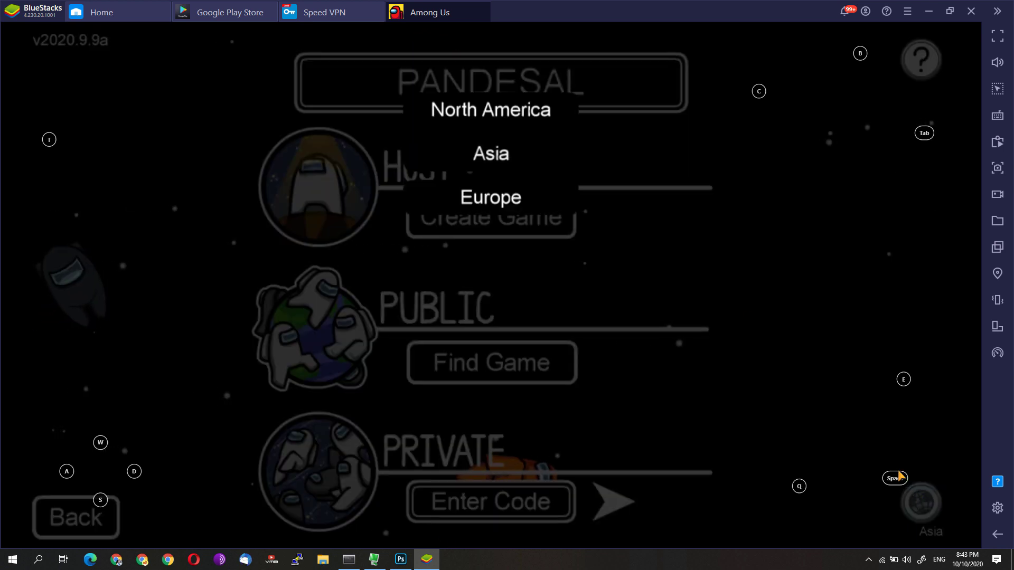
pyautogui.click(478, 154)
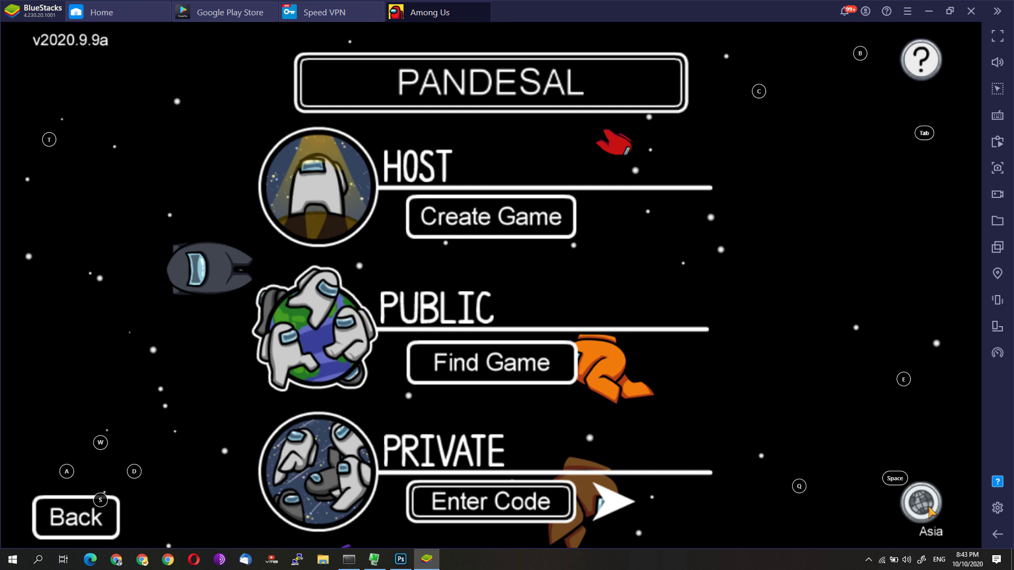
pyautogui.click(478, 365)
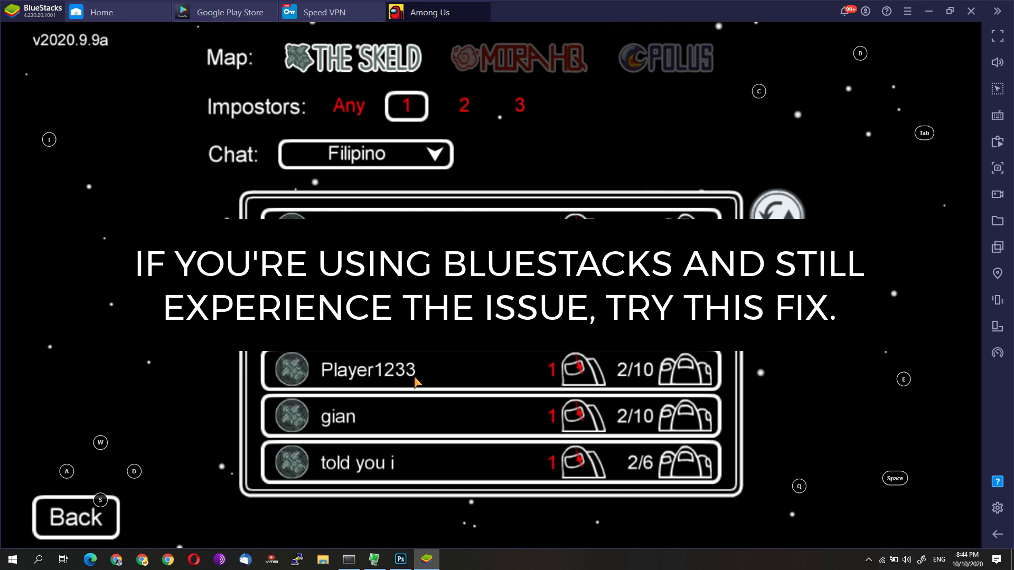
# Step: Minimize BlueStacks and browse File Explorer from %programdata% to the BlueStacks\Client folder
pyautogui.click(936, 14)
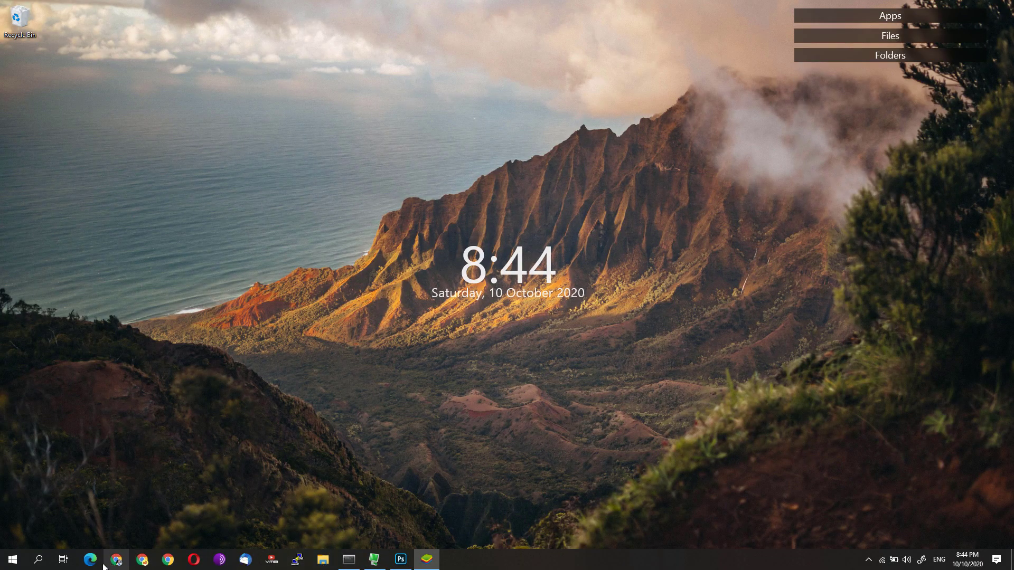
pyautogui.press('super+e')
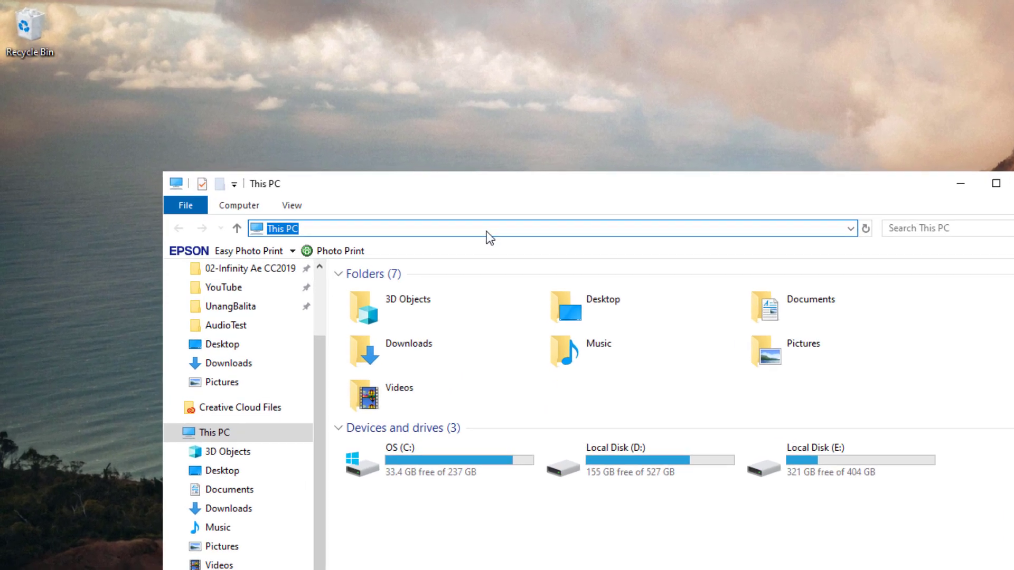
pyautogui.write('%pro')
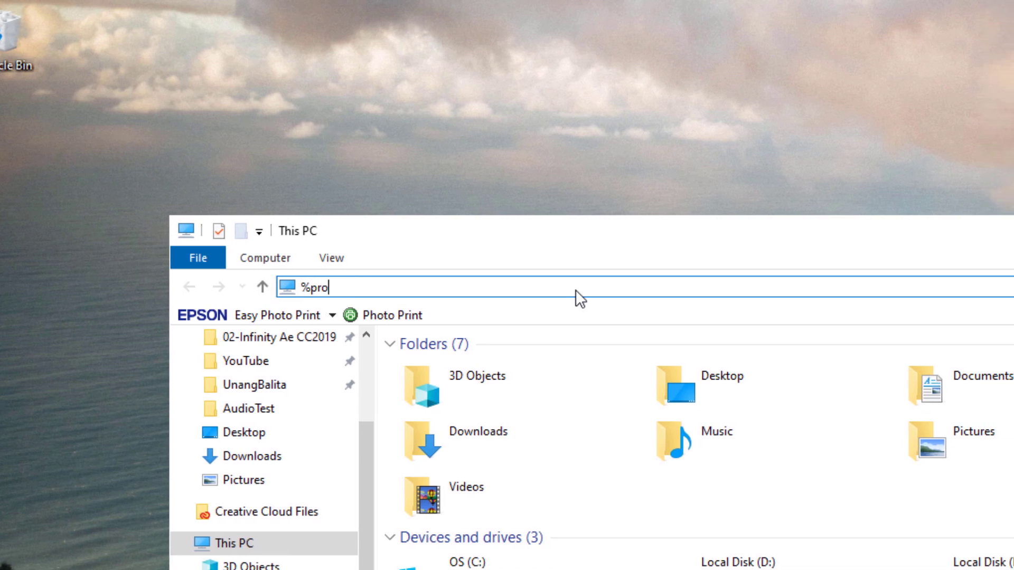
pyautogui.write('gramdata%')
pyautogui.press('Return')
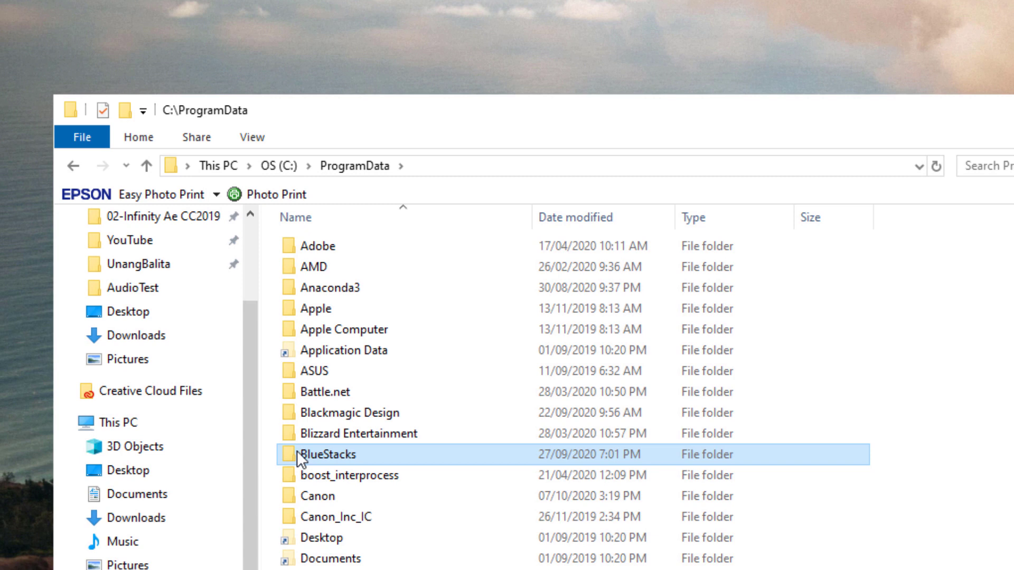
pyautogui.doubleClick(297, 453)
pyautogui.doubleClick(310, 266)
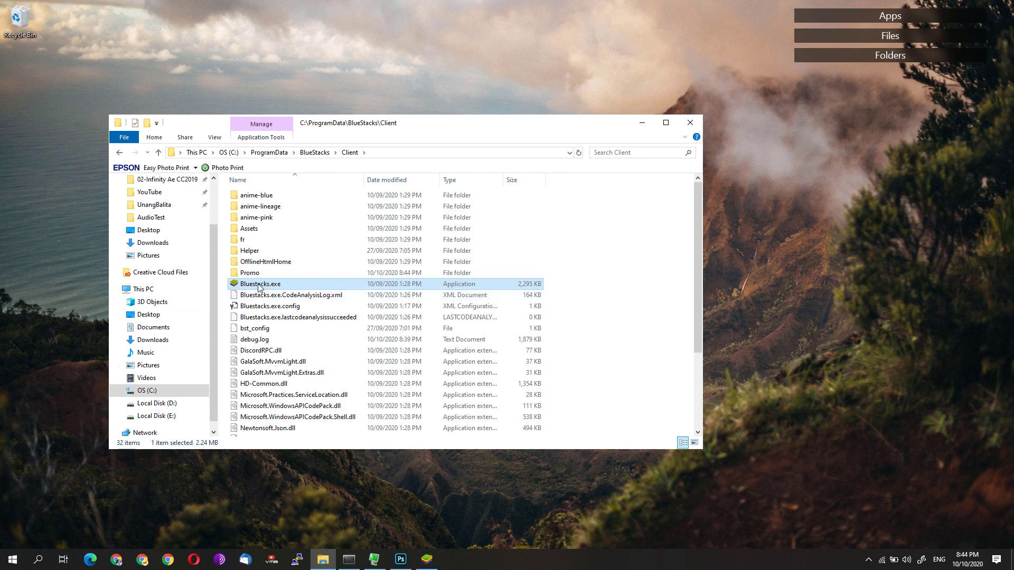
# Step: Search 'firewall' from Start and open the Windows Defender Firewall settings
pyautogui.click(16, 564)
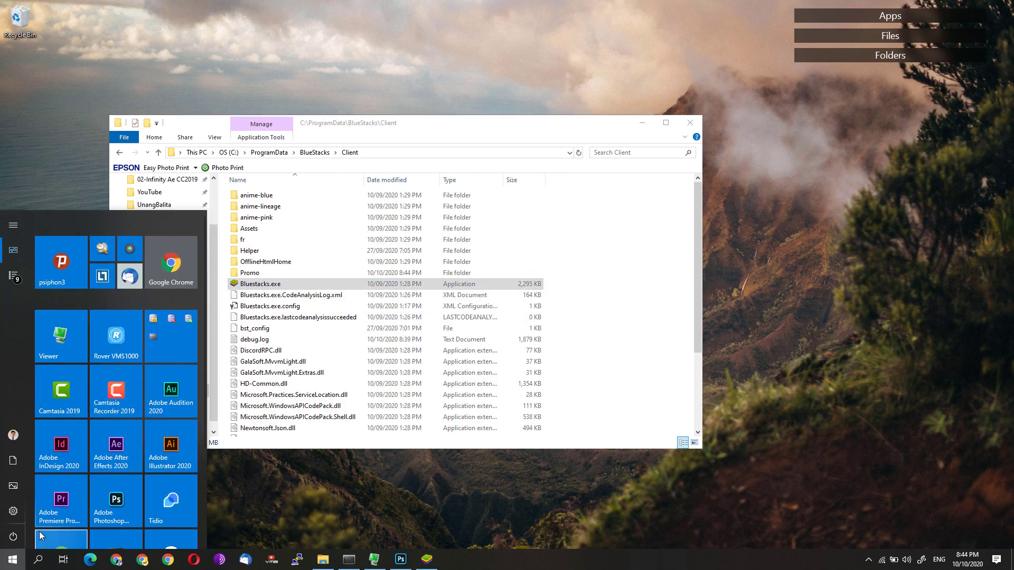
pyautogui.write('firewall')
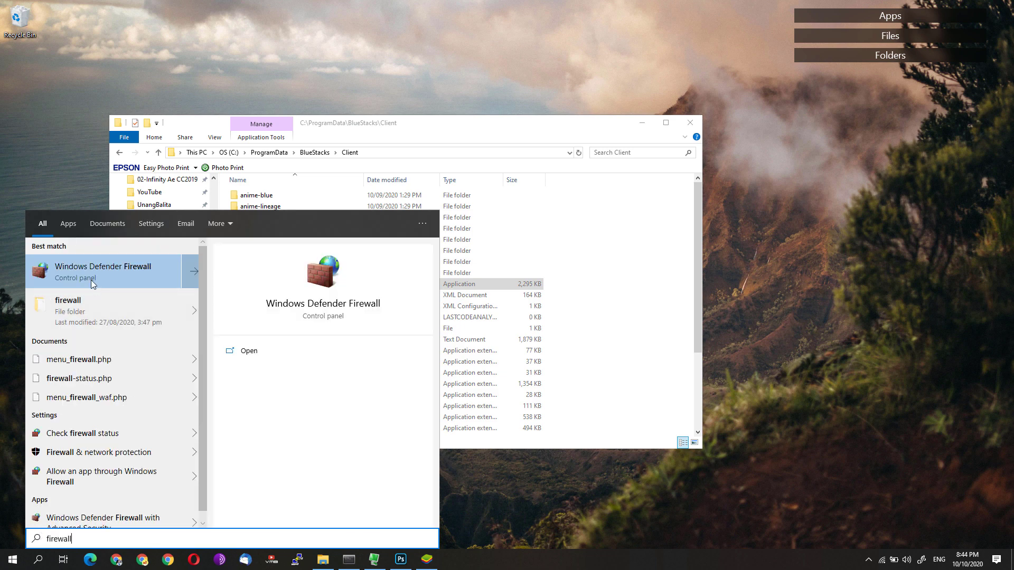
pyautogui.click(129, 283)
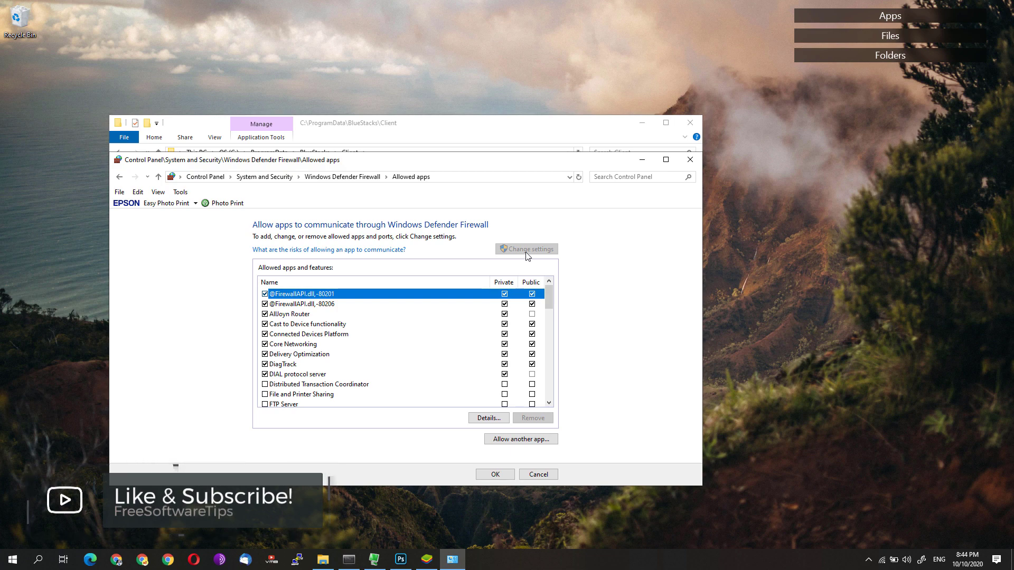
# Step: Select C:\ProgramData\BlueStacks\Client\Bluestacks.exe as the app to allow
pyautogui.click(502, 444)
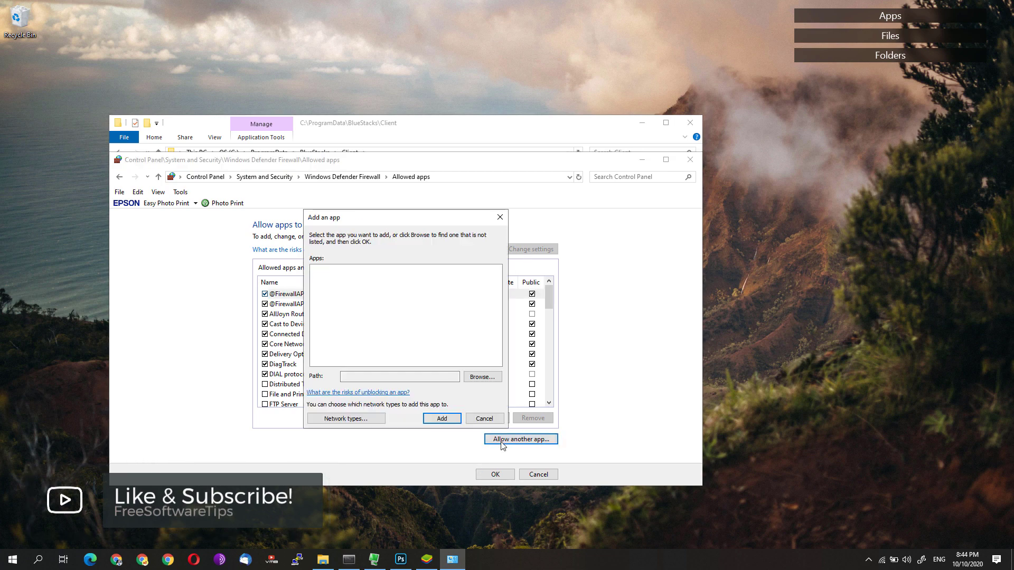
pyautogui.click(479, 379)
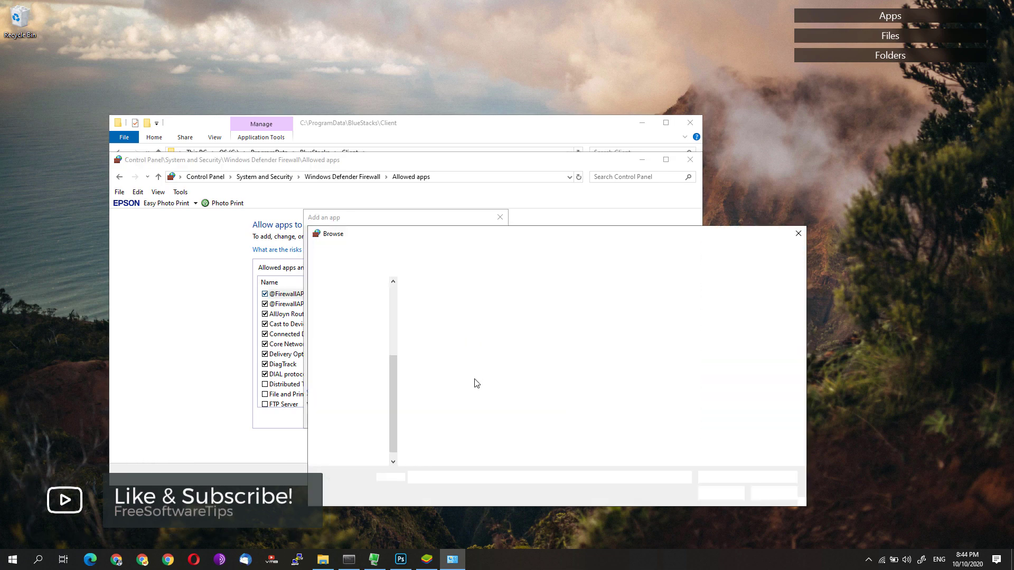
pyautogui.click(320, 561)
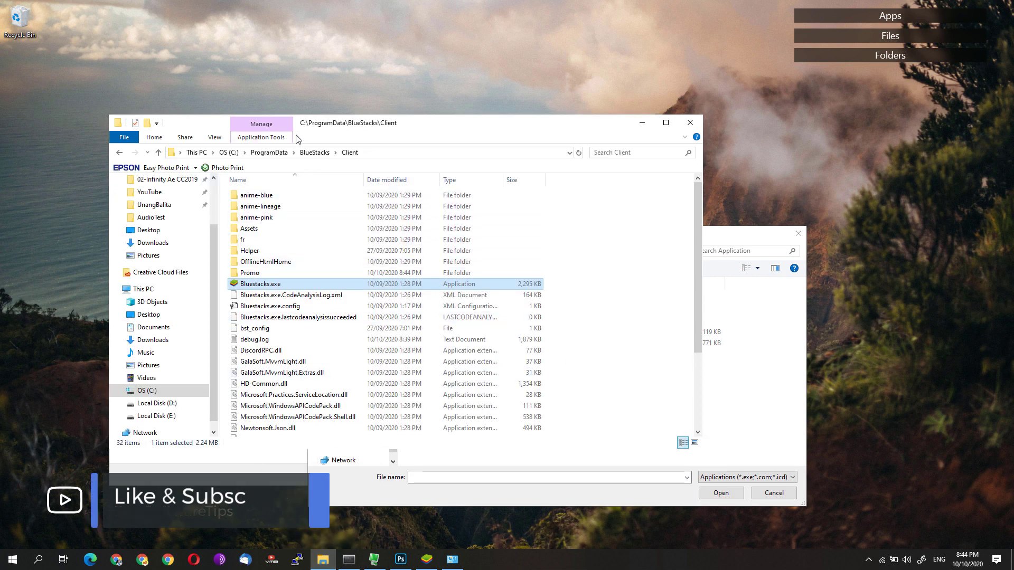
pyautogui.click(377, 153)
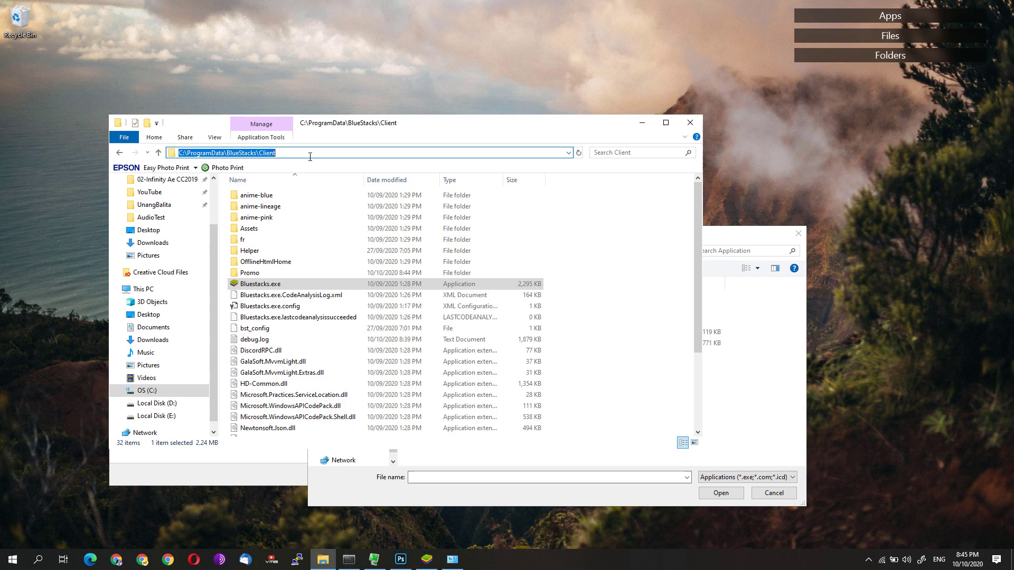
pyautogui.click(743, 239)
pyautogui.click(538, 252)
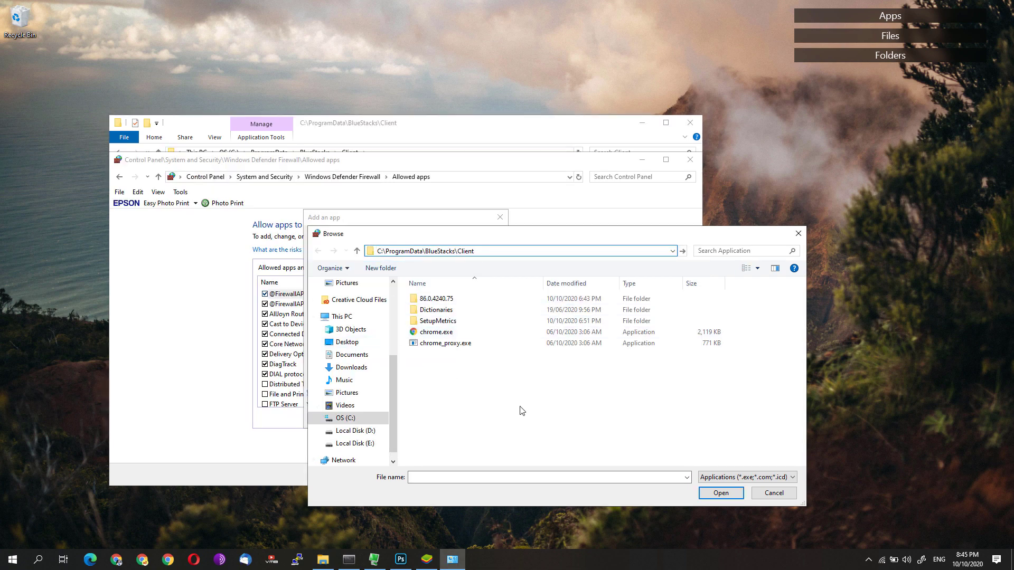
pyautogui.click(682, 252)
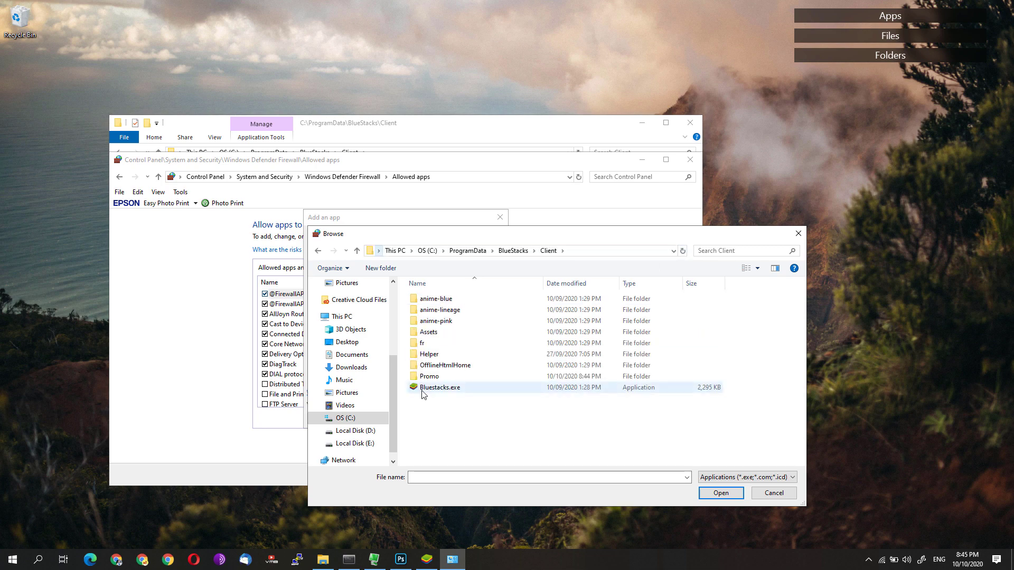
pyautogui.click(420, 392)
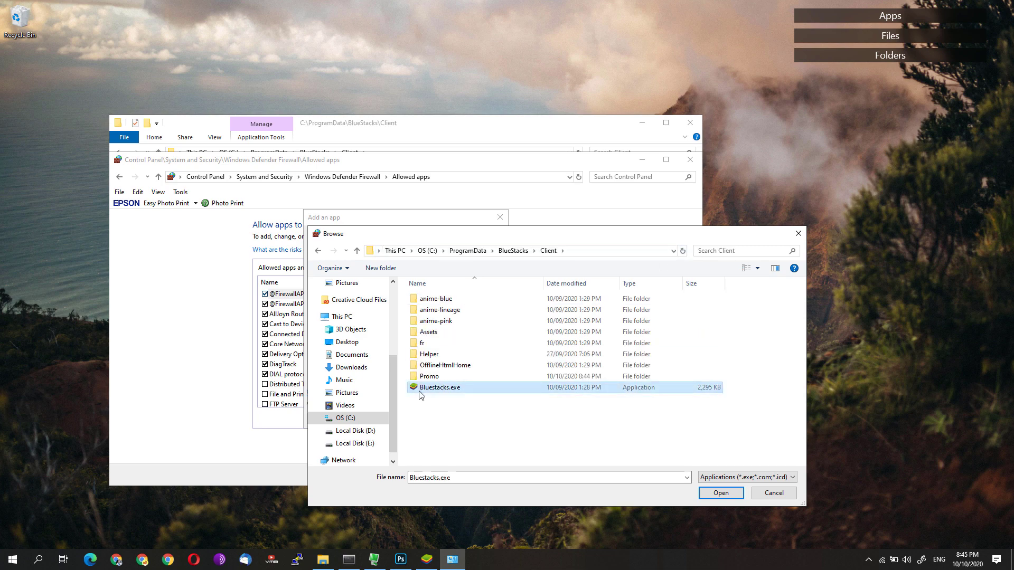
pyautogui.click(730, 497)
# Step: Add BlueStacks 4, tick Public as well, save with OK, and close both windows
pyautogui.click(449, 420)
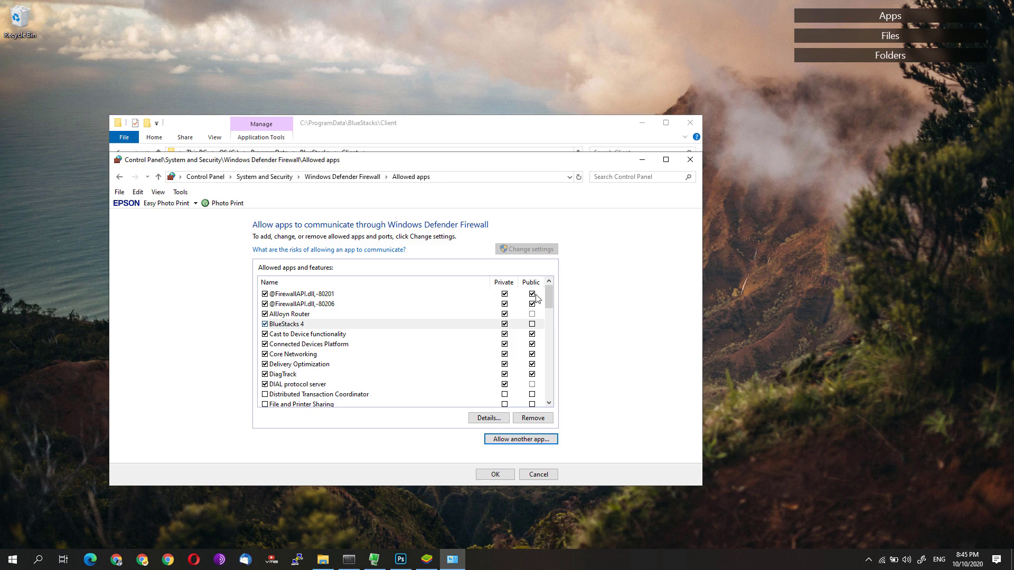
pyautogui.click(532, 324)
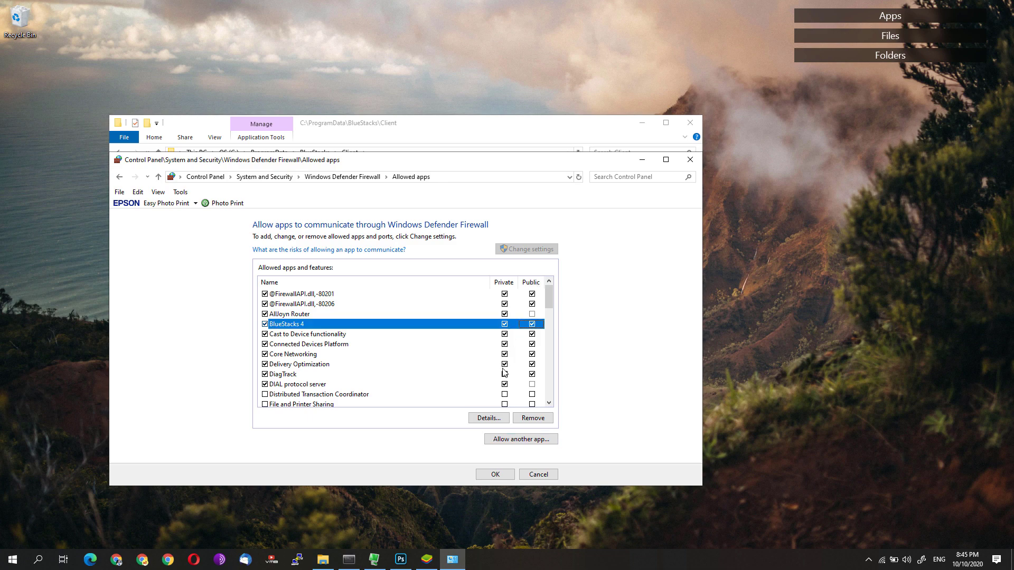
pyautogui.click(484, 472)
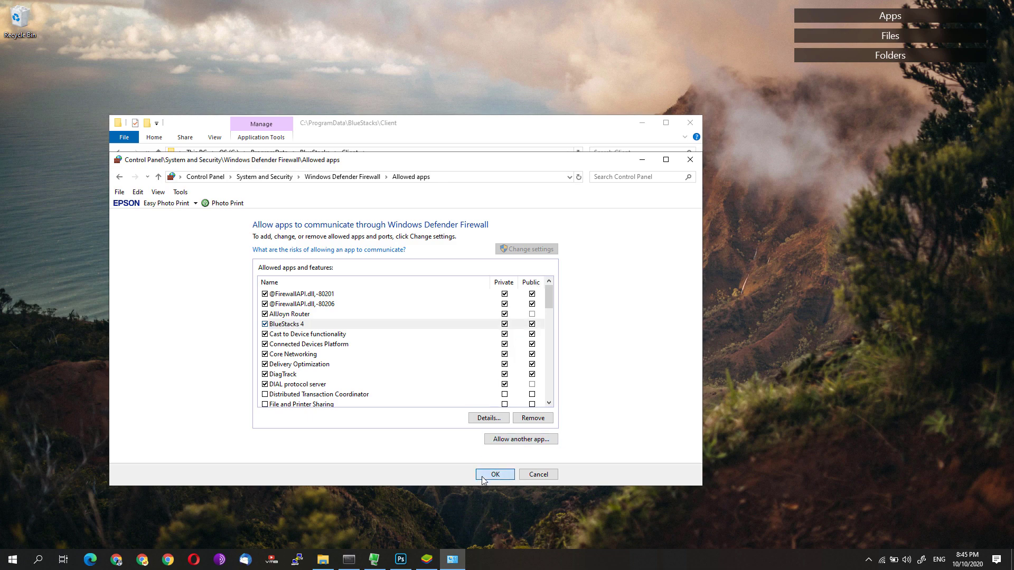
pyautogui.click(688, 125)
pyautogui.click(688, 165)
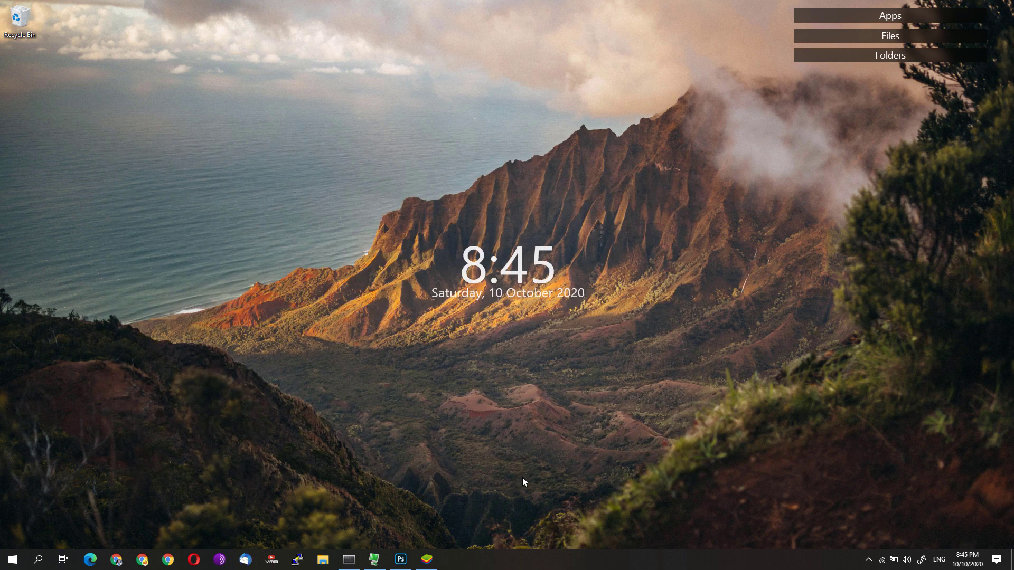
# Step: Restore BlueStacks and back out of the Among Us room list to the online menu
pyautogui.click(426, 558)
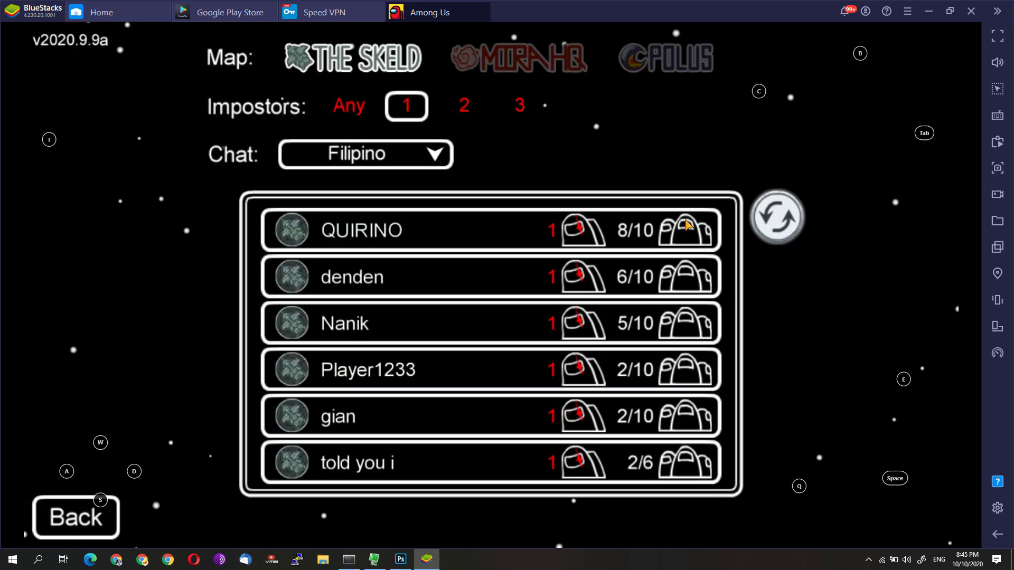
pyautogui.click(909, 12)
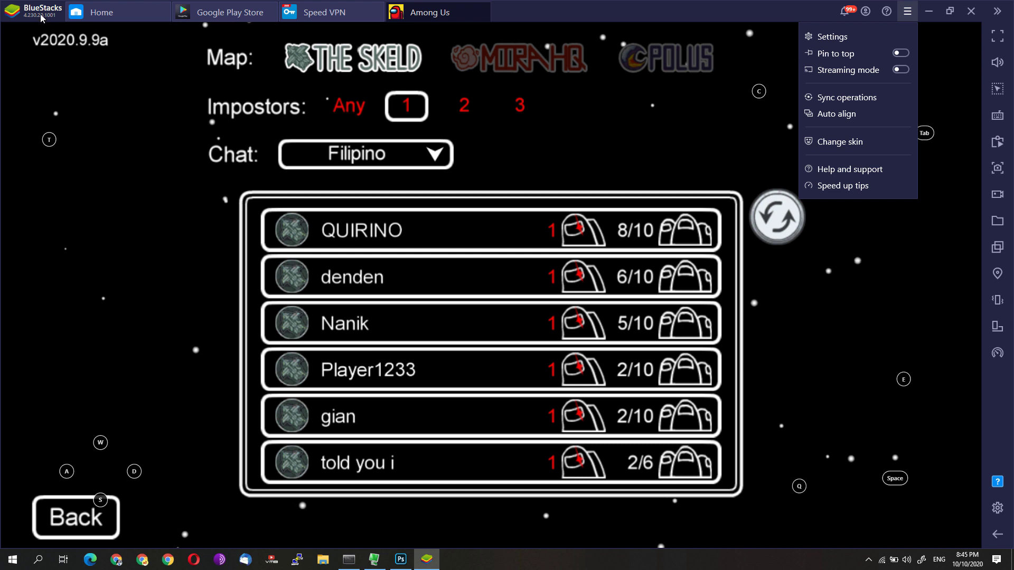
pyautogui.click(908, 12)
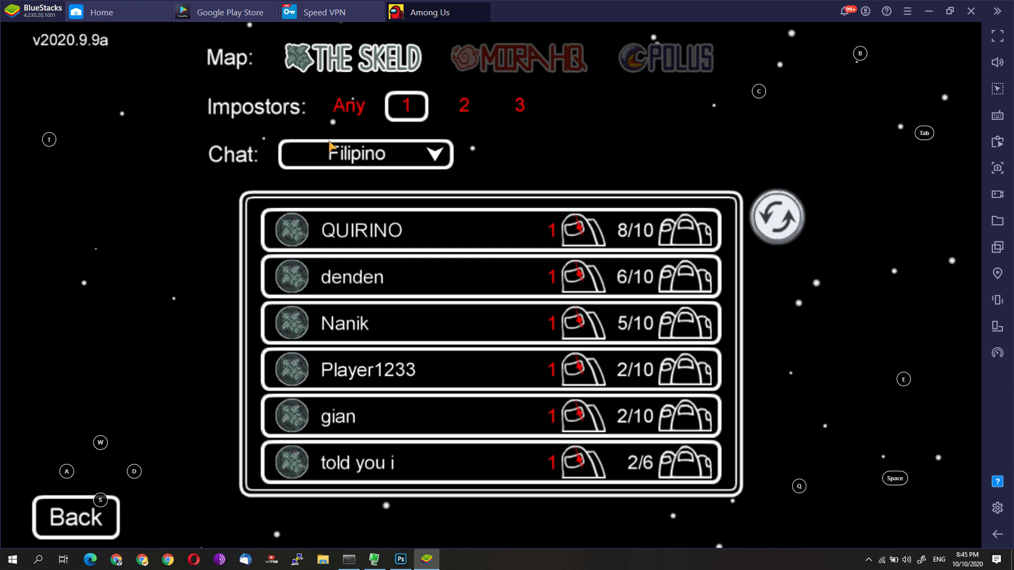
pyautogui.press('Escape')
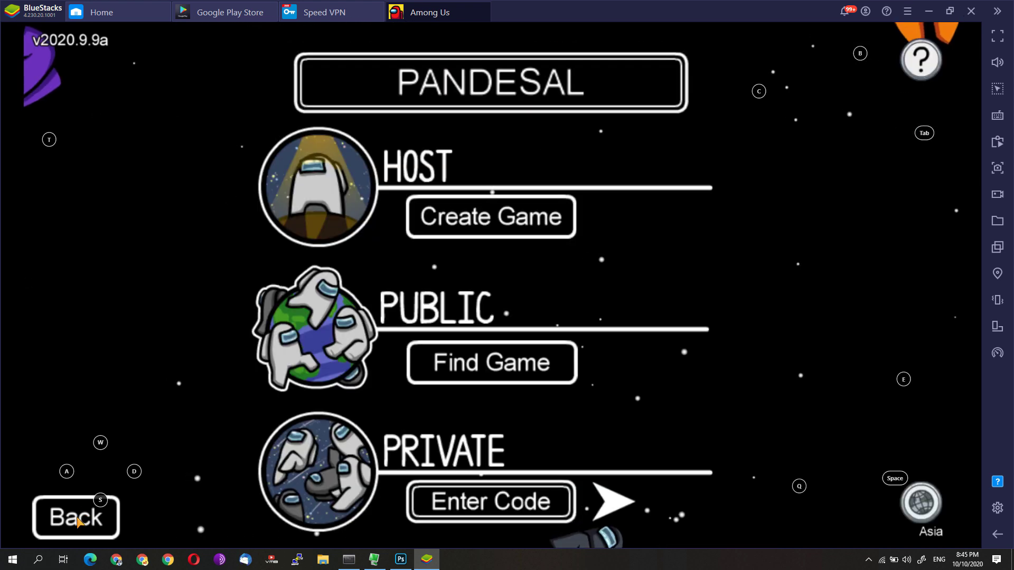